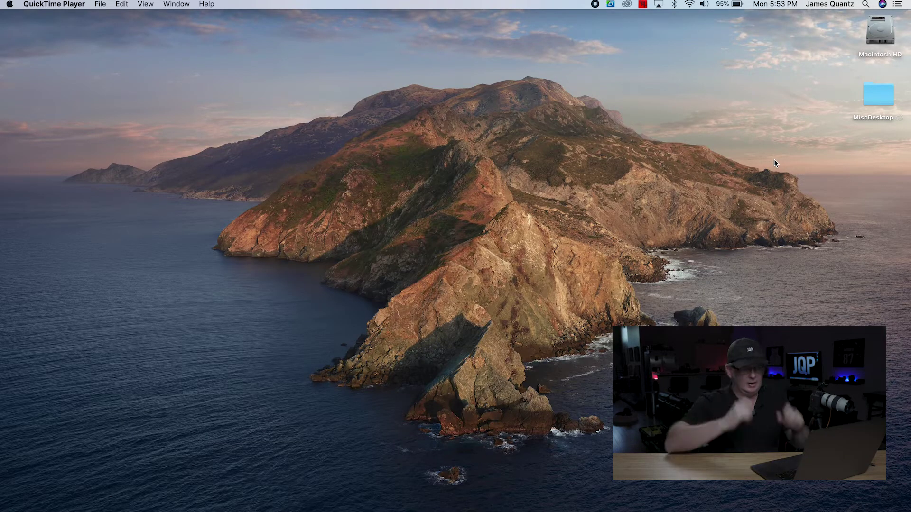
Browse from Macintosh HD through Users and the home folder to Pictures
double_click(879, 36)
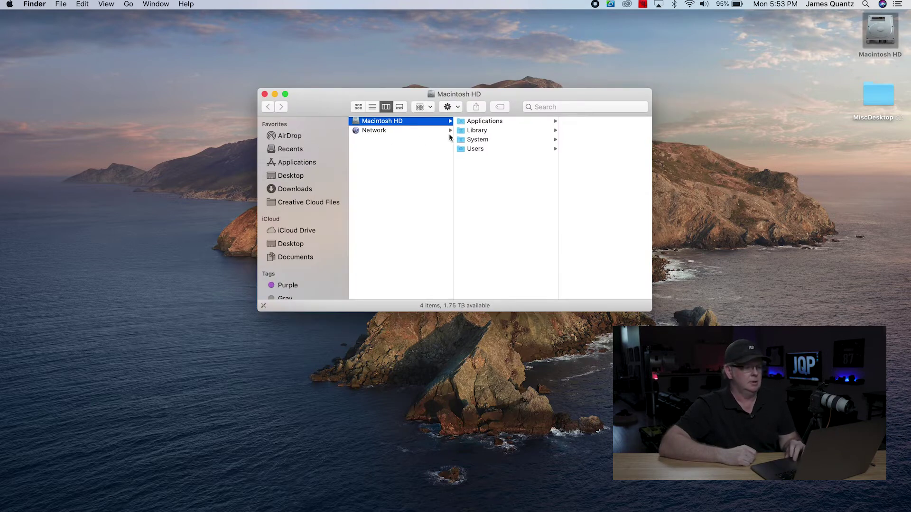
left_click(476, 149)
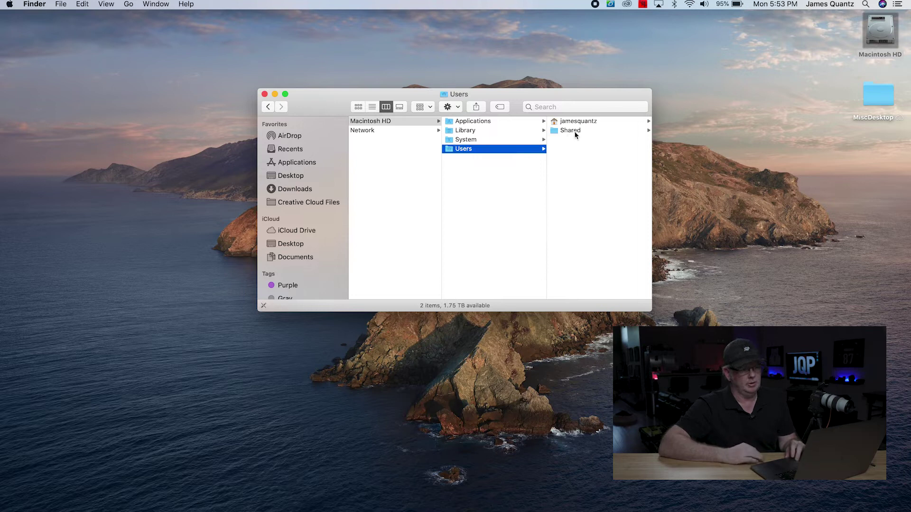
left_click(584, 122)
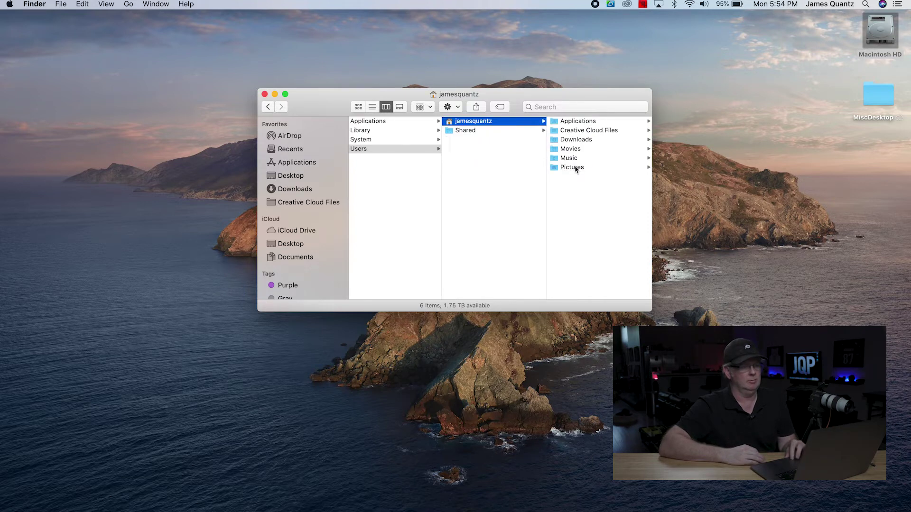
left_click(575, 168)
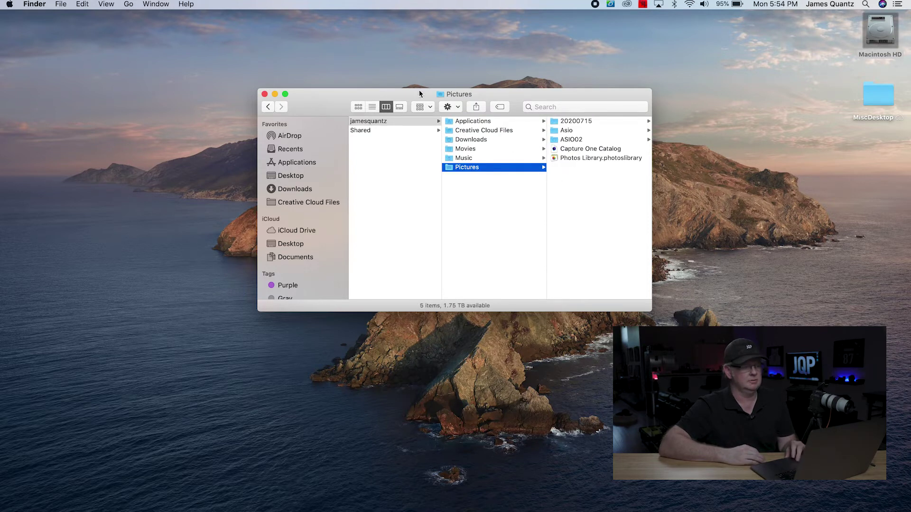
Create a new folder named Q1Test in Pictures and bring Capture One 20 forward
left_click(451, 107)
left_click(457, 119)
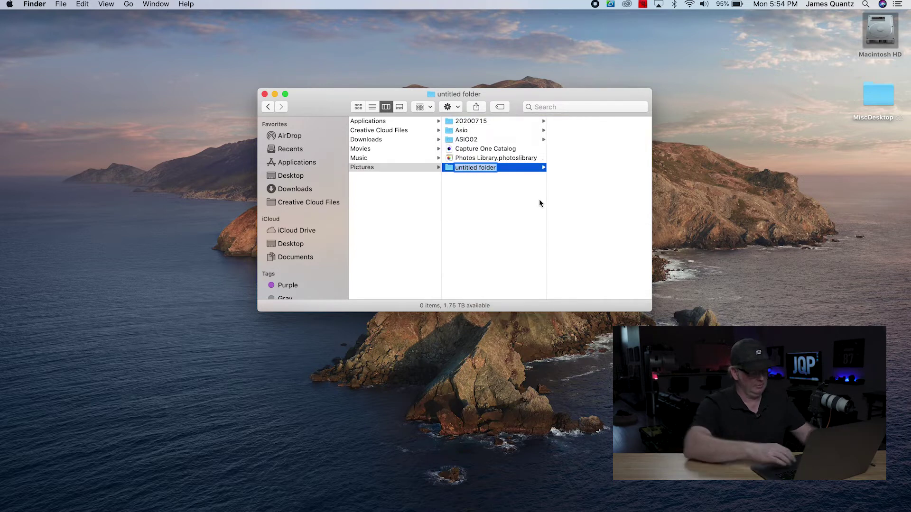
type("Q1T")
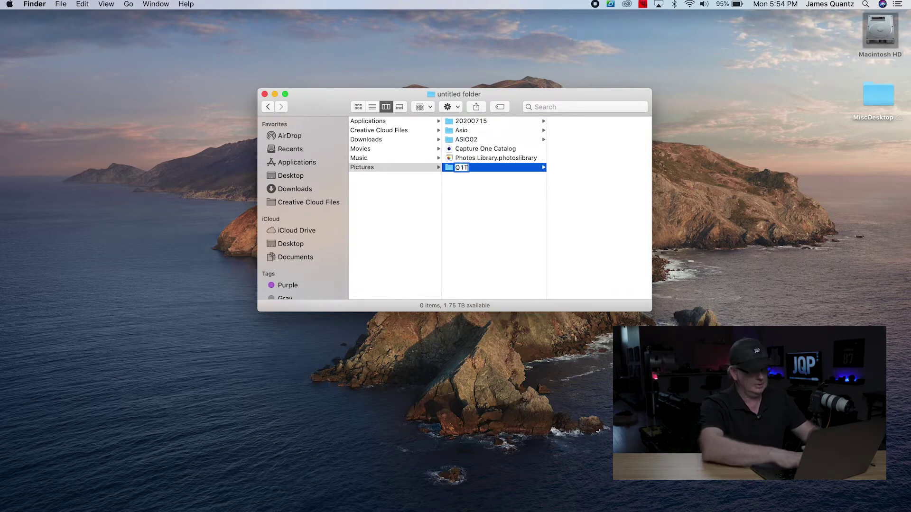
type("est")
key("Return")
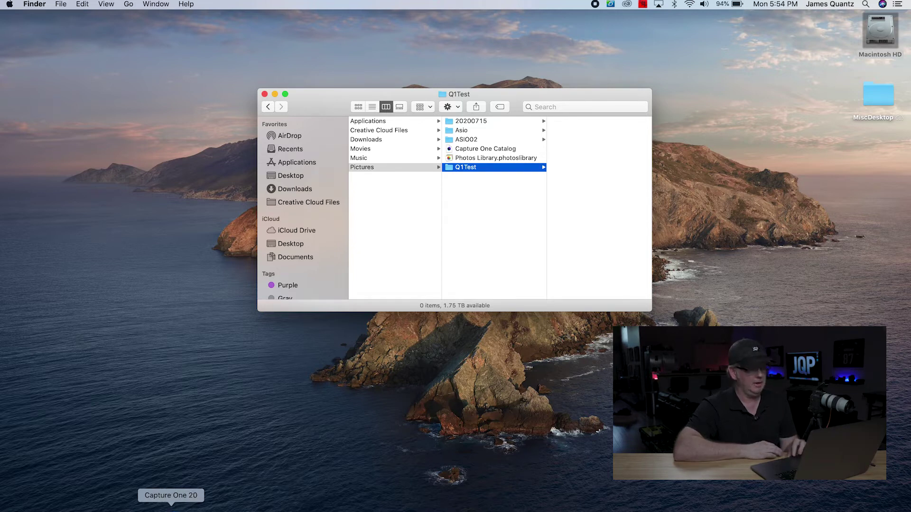
left_click(171, 507)
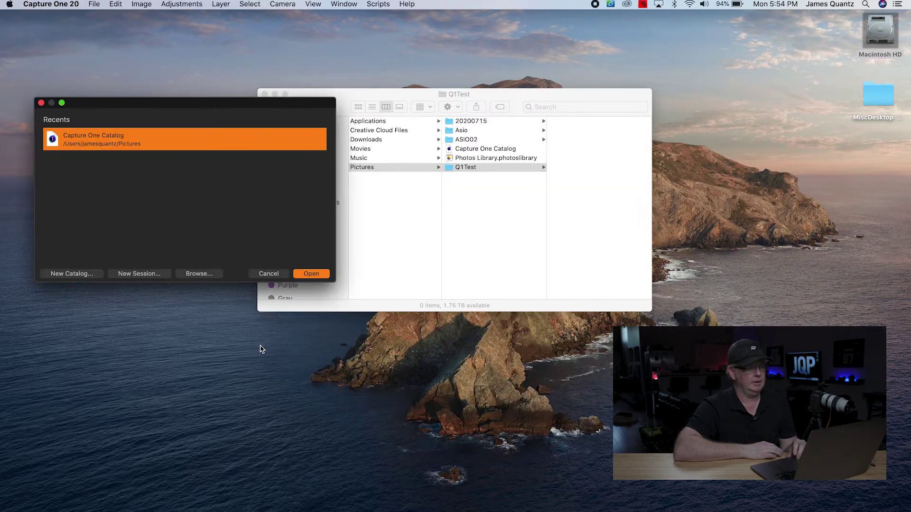
Open the existing Capture One Catalog and reposition the Resource Hub window
left_click(310, 275)
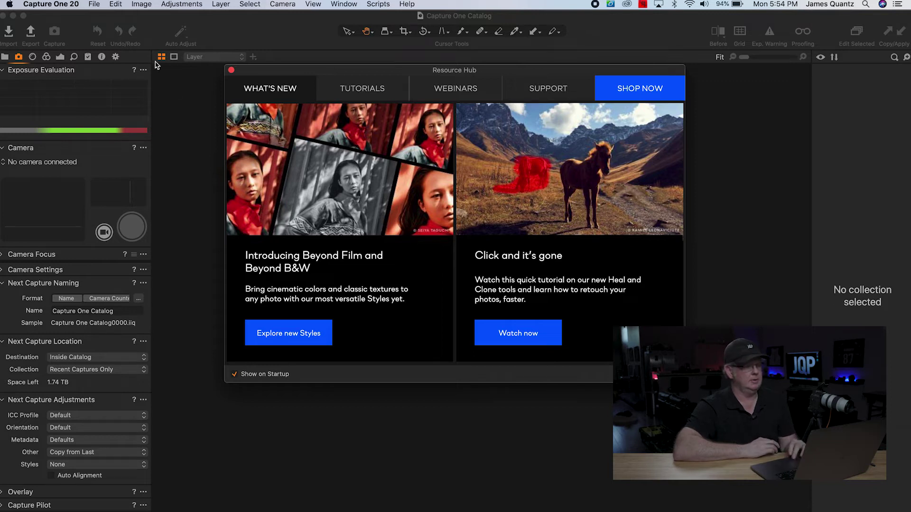
left_click_drag(264, 73, 298, 110)
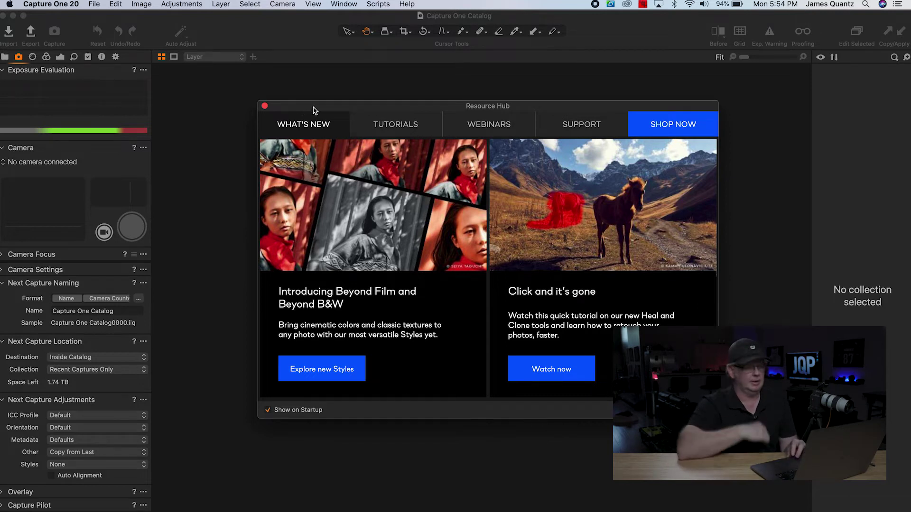
left_click_drag(320, 108, 307, 98)
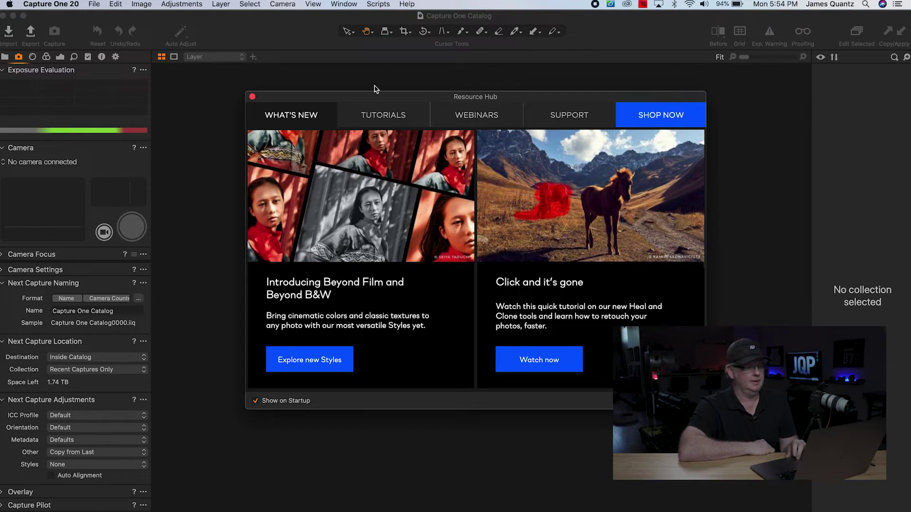
View the Resource Hub tutorials and the Exposure and Color tools, then close the Resource Hub
left_click(385, 118)
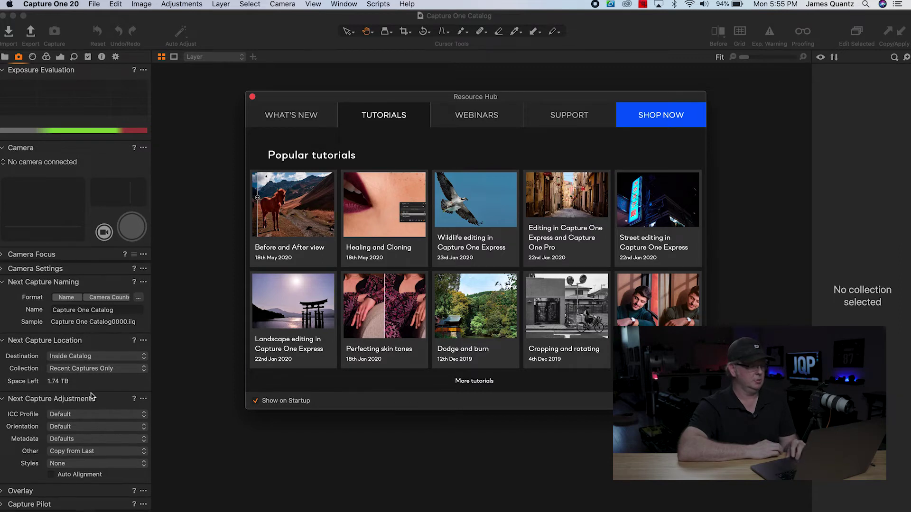
left_click(60, 58)
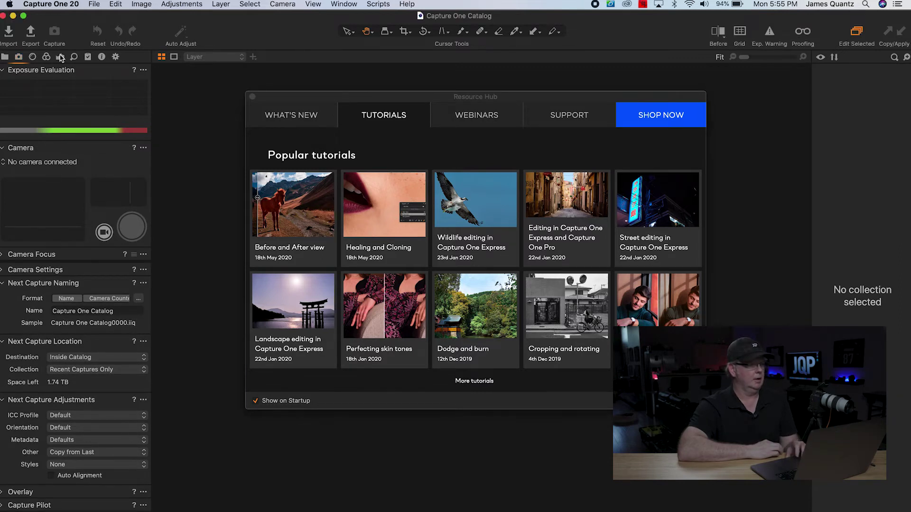
left_click(61, 58)
left_click(47, 57)
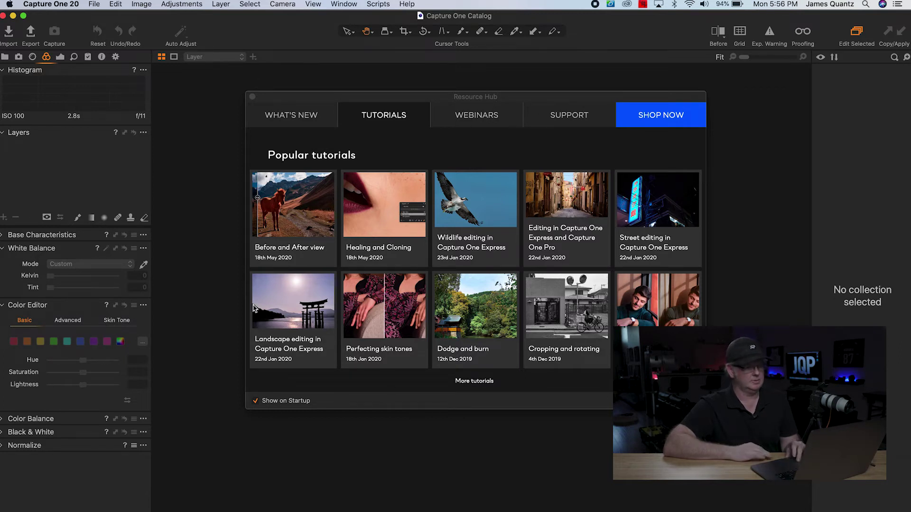
left_click(253, 98)
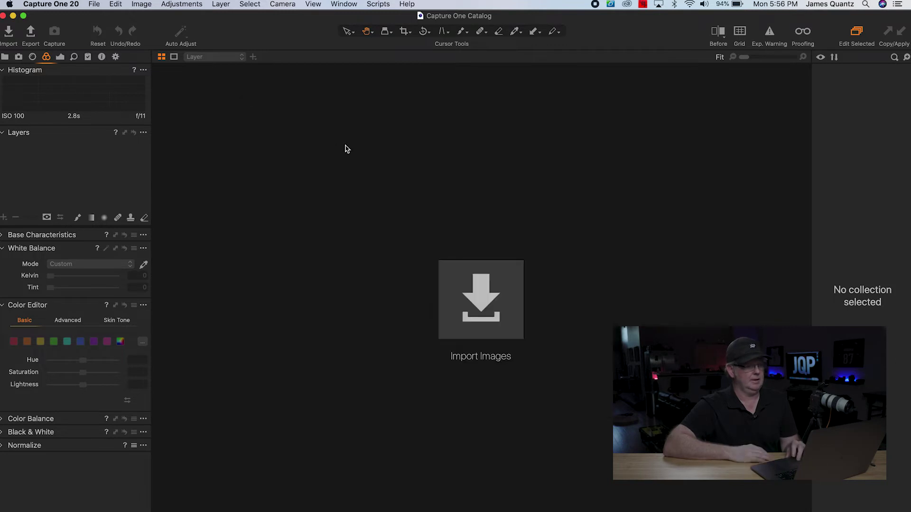
Start a new session named Q1Test_Studio and open its location chooser
left_click(92, 4)
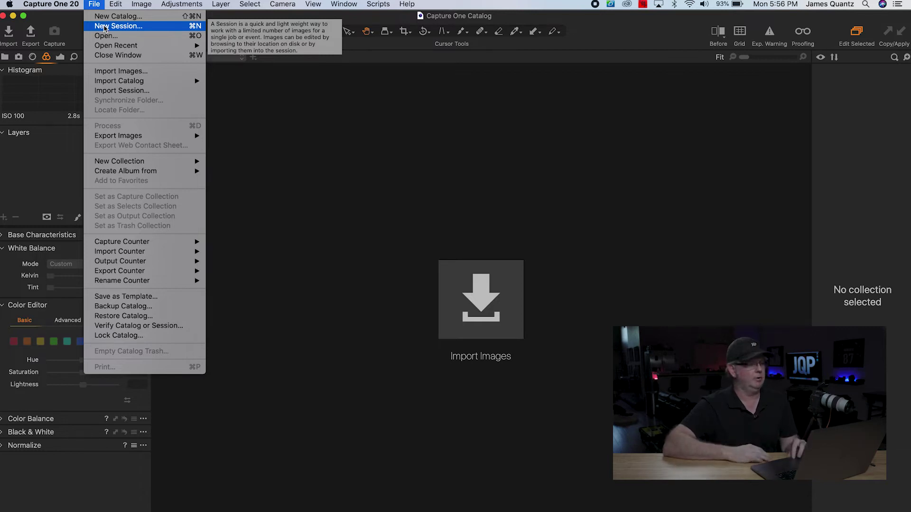
left_click(104, 26)
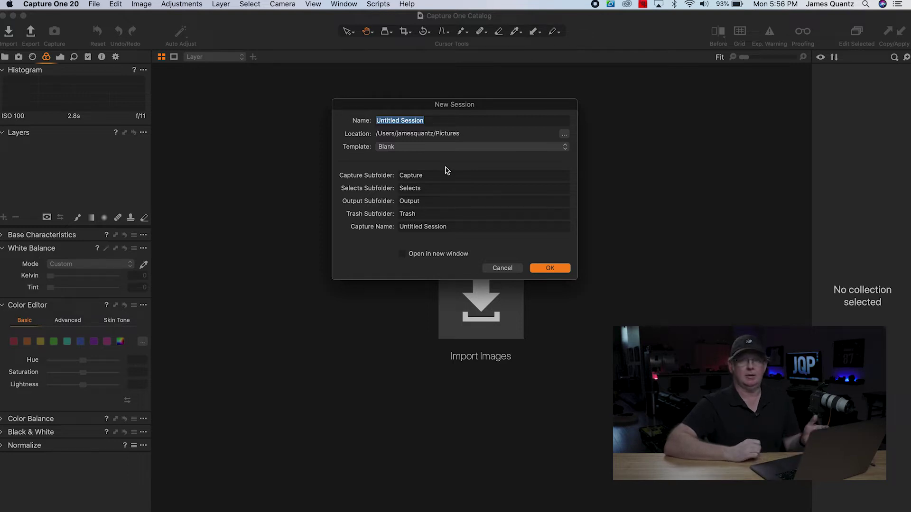
key("BackSpace")
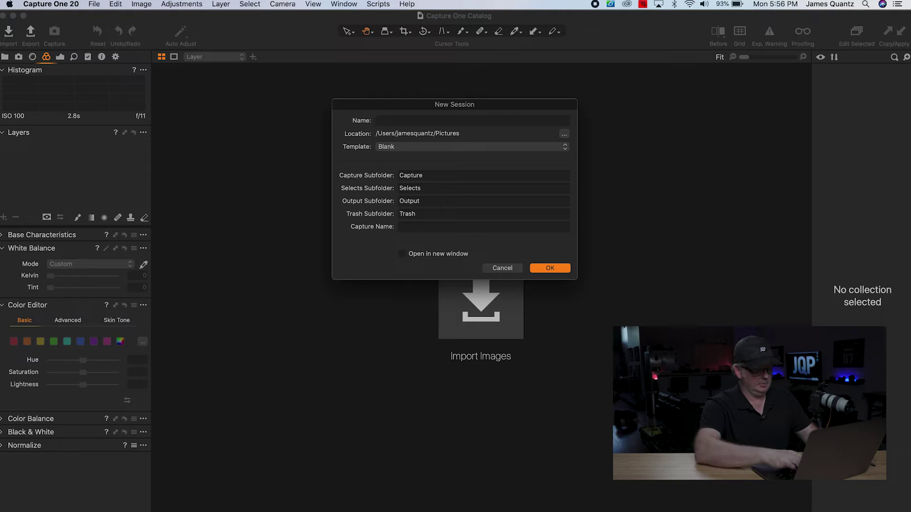
type("Q1")
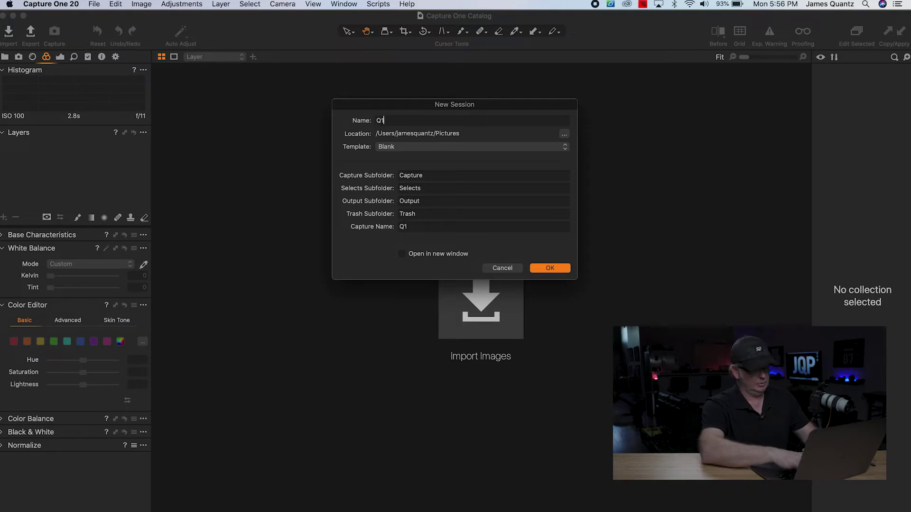
type("Test")
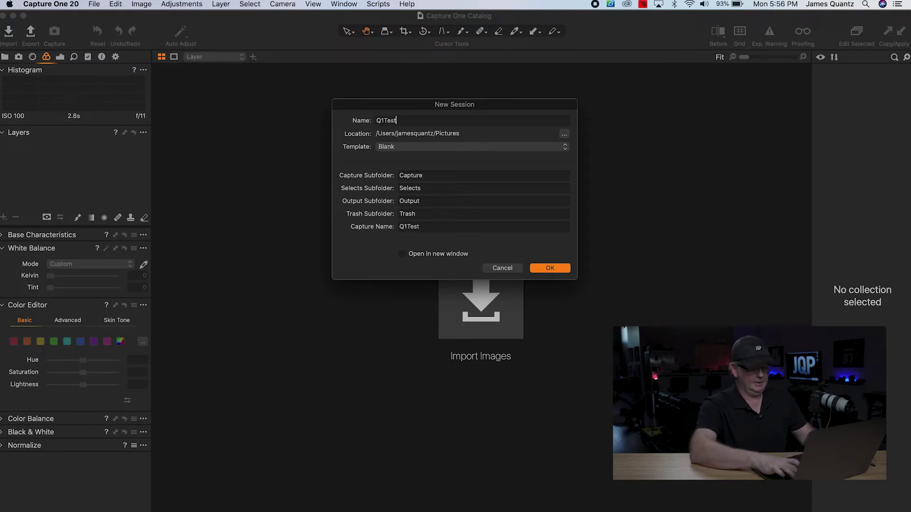
type("_Studio")
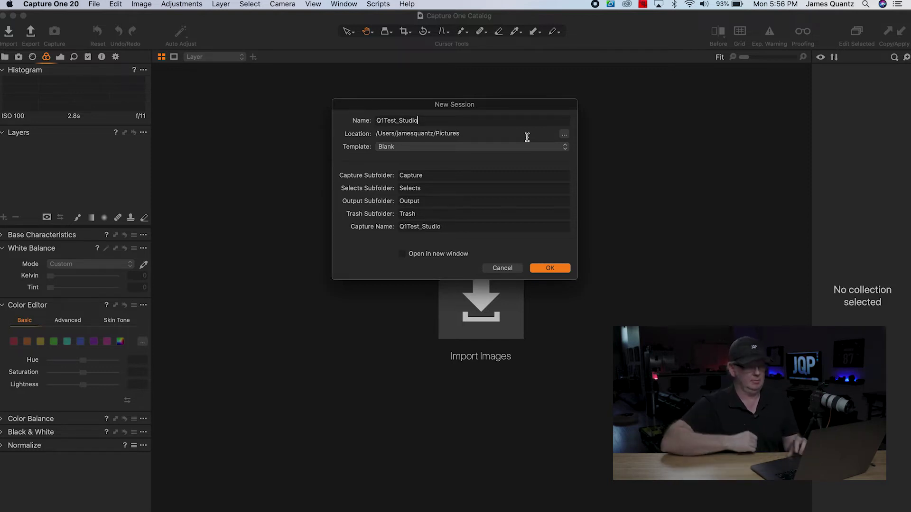
left_click(567, 137)
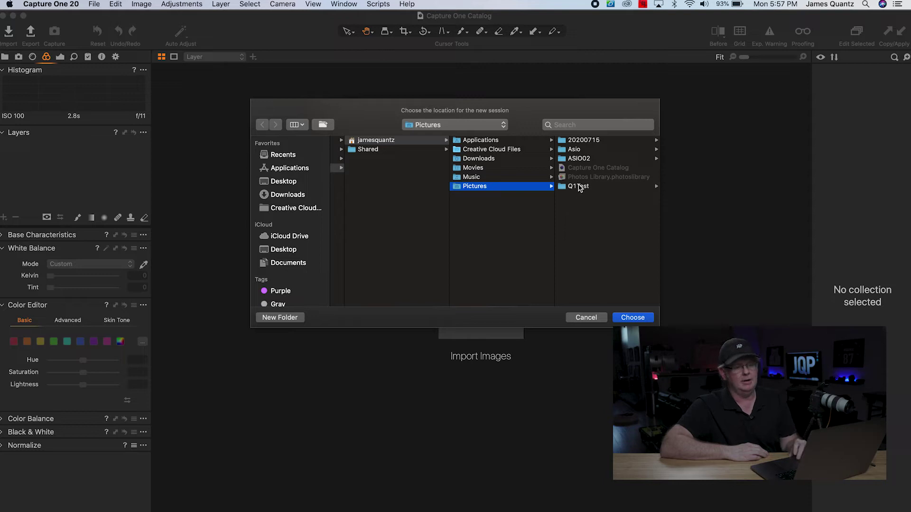
Set the session location to Pictures/Q1Test and create the session
left_click(579, 186)
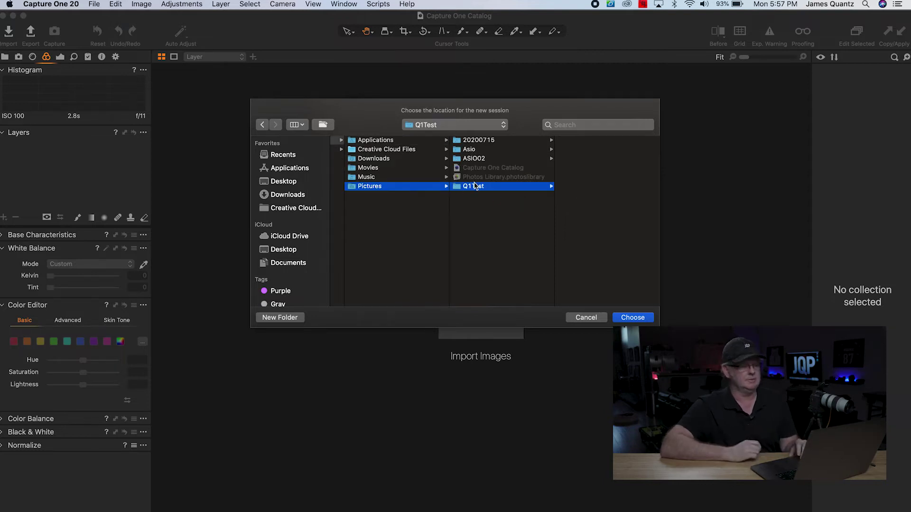
left_click(633, 317)
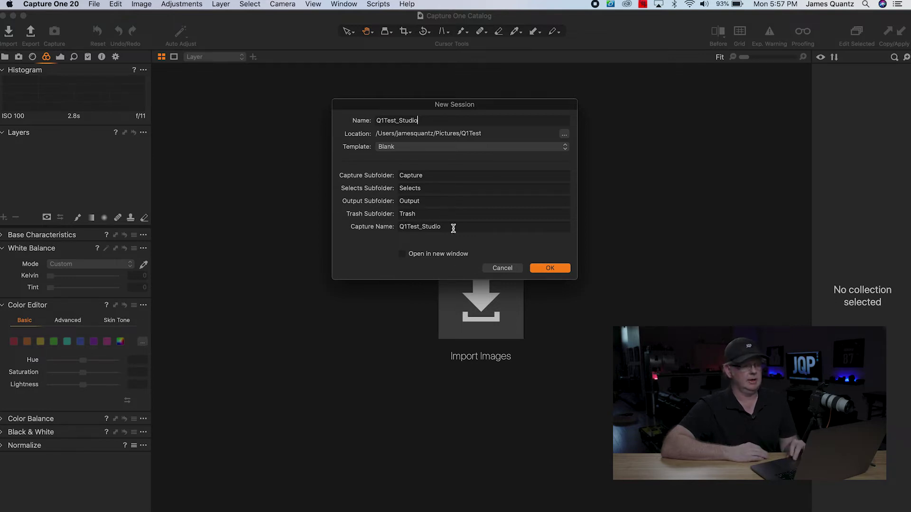
left_click(552, 268)
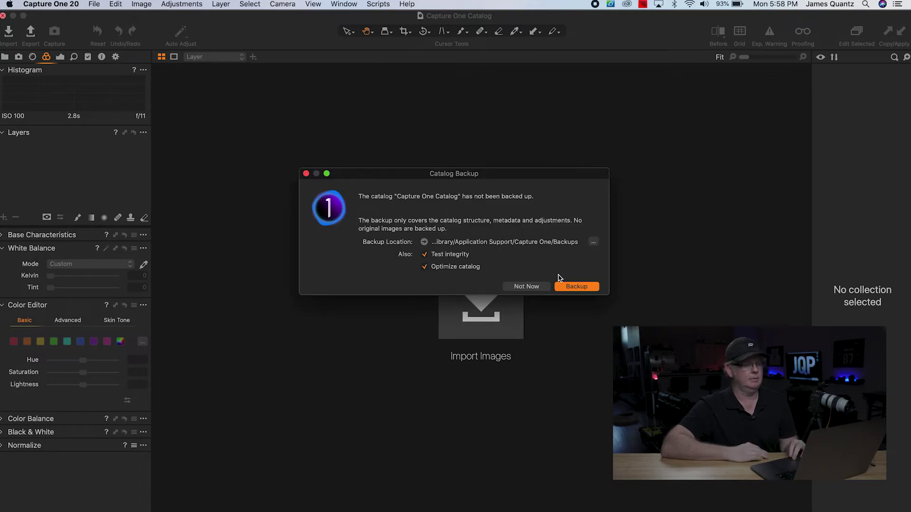
Skip the old catalog's backup, then show the session's Library folders and the capture tools
left_click(527, 286)
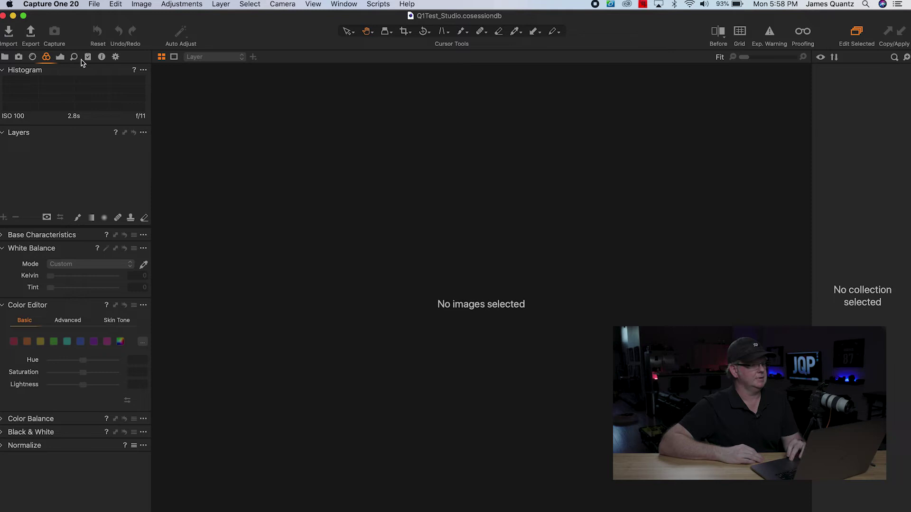
left_click(6, 57)
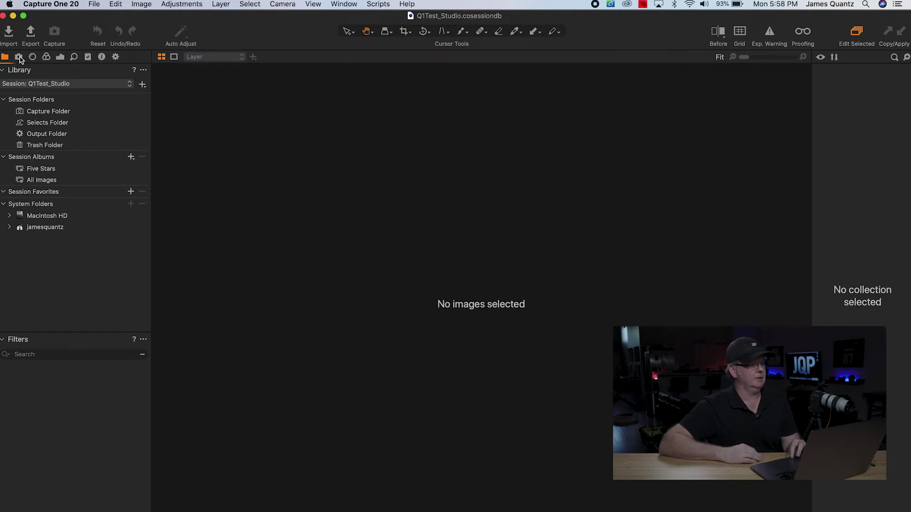
left_click(19, 57)
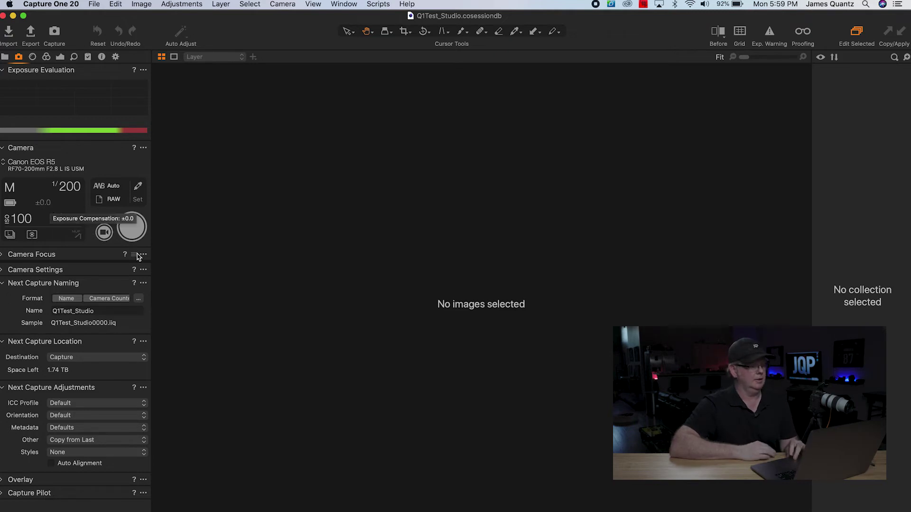
Open Live View from the tethered Canon EOS R5
left_click(105, 236)
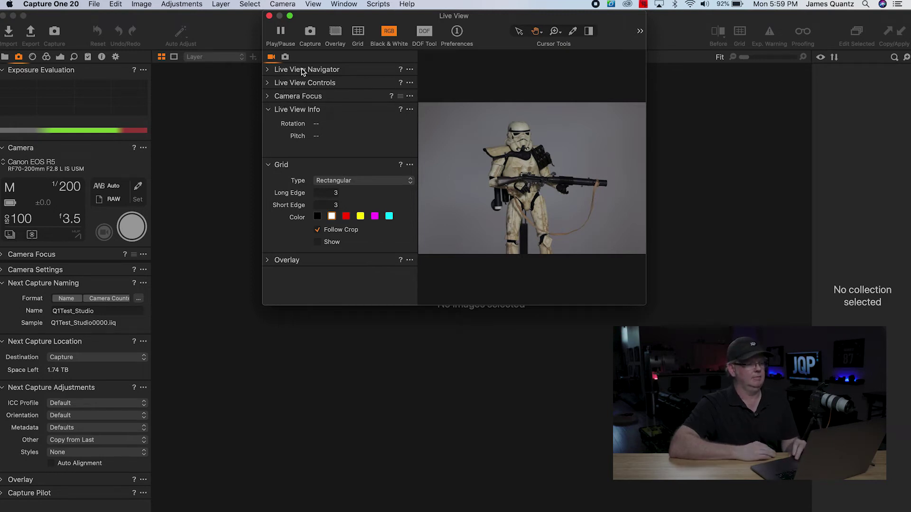
Expand and collapse the Live View navigator, controls and camera focus sections, then close Live View
left_click(268, 72)
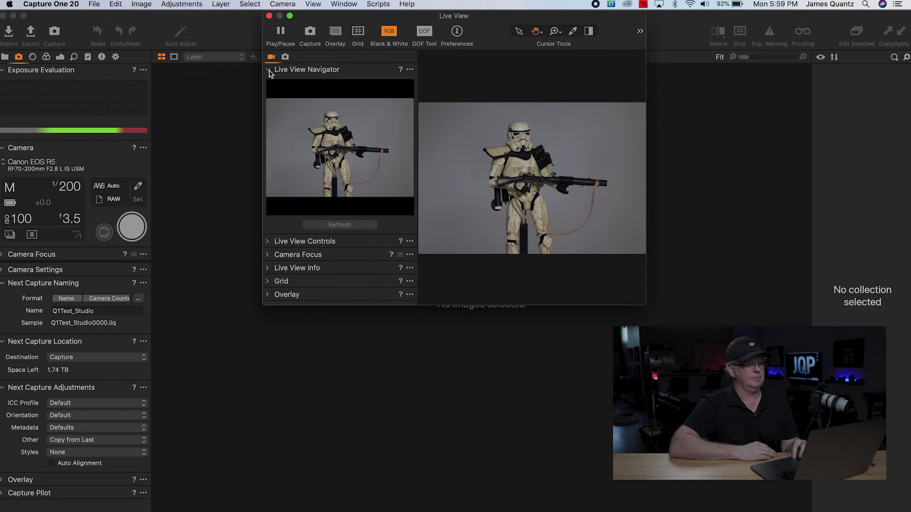
left_click(268, 71)
left_click(268, 83)
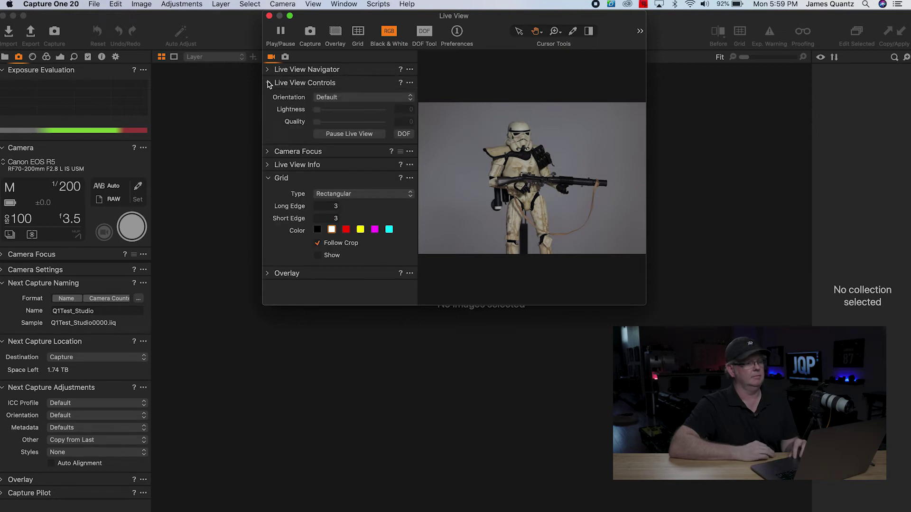
left_click(269, 83)
left_click(268, 97)
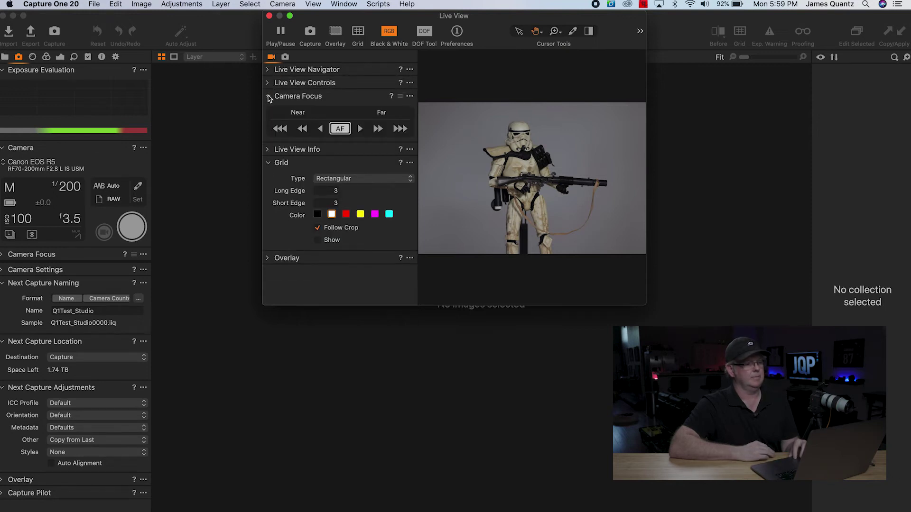
left_click(269, 96)
left_click(269, 16)
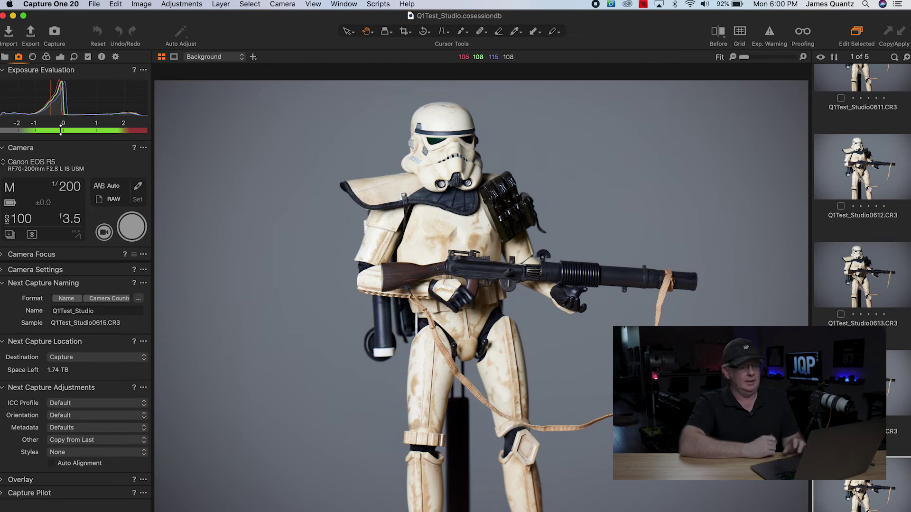
Scroll the filmstrip through the new captures and view Q1Test_Studio0612
scroll(863, 287, "up", 1)
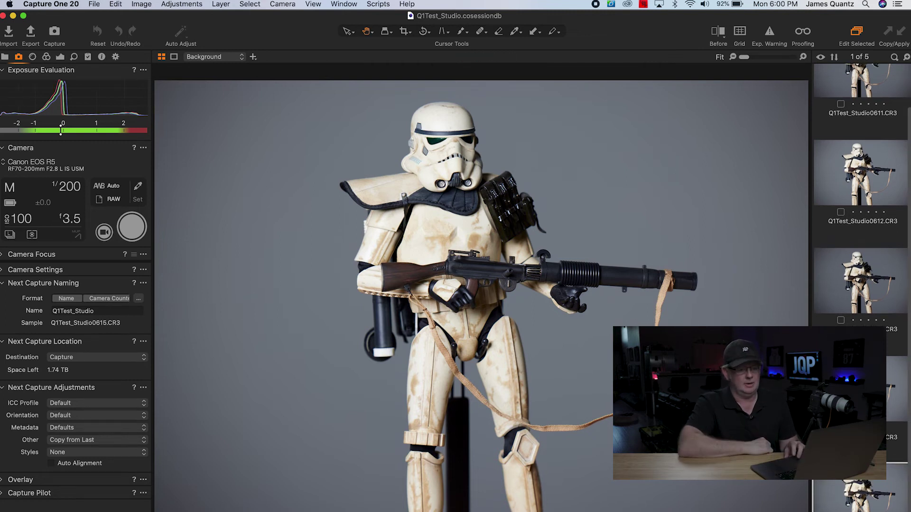
scroll(865, 135, "up", 4)
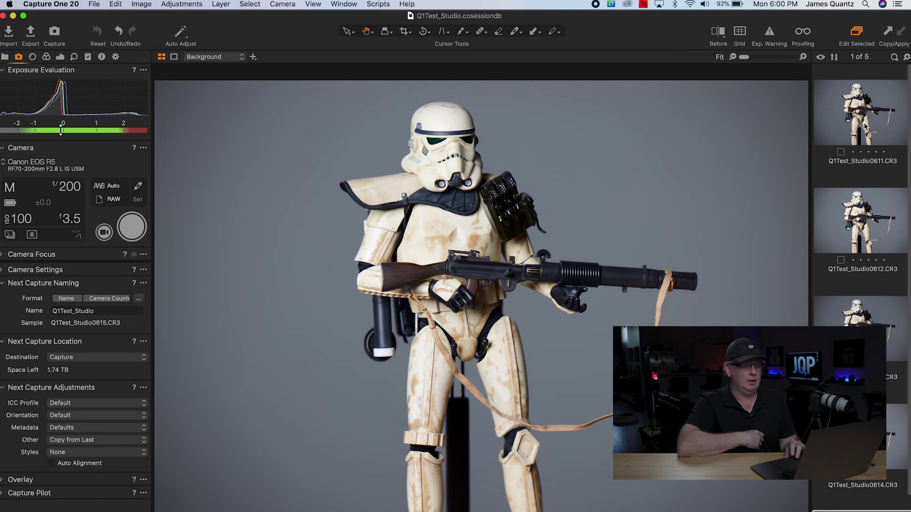
scroll(865, 136, "down", 4)
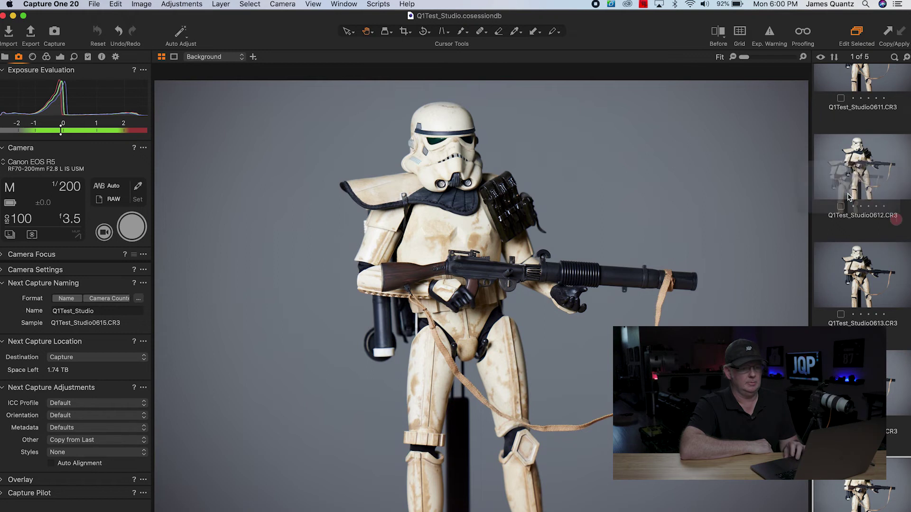
left_click(866, 170)
Rate Q1Test_Studio0613 four stars, then return to viewing 0612
left_click(873, 276)
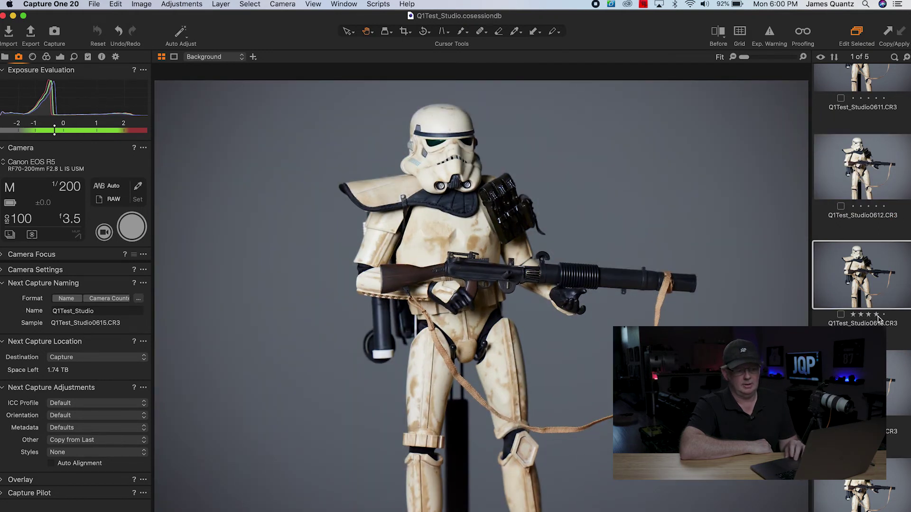
left_click(876, 315)
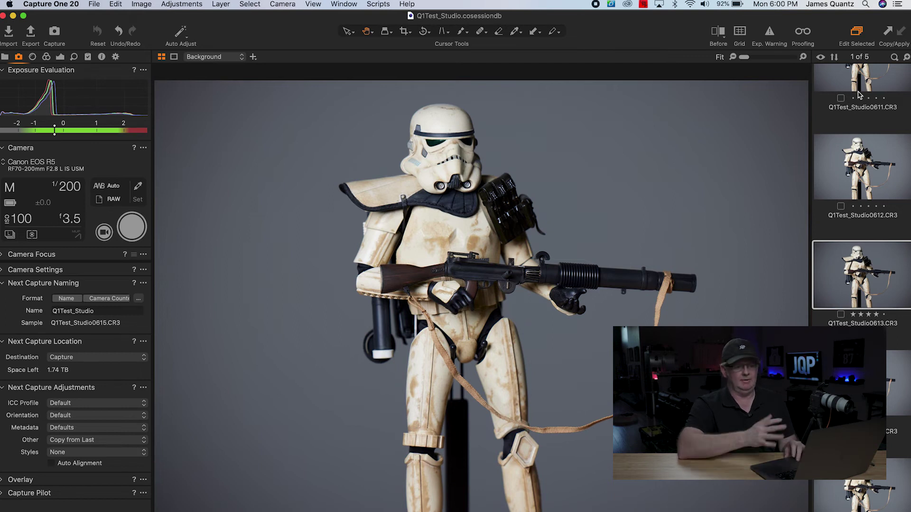
left_click(870, 172)
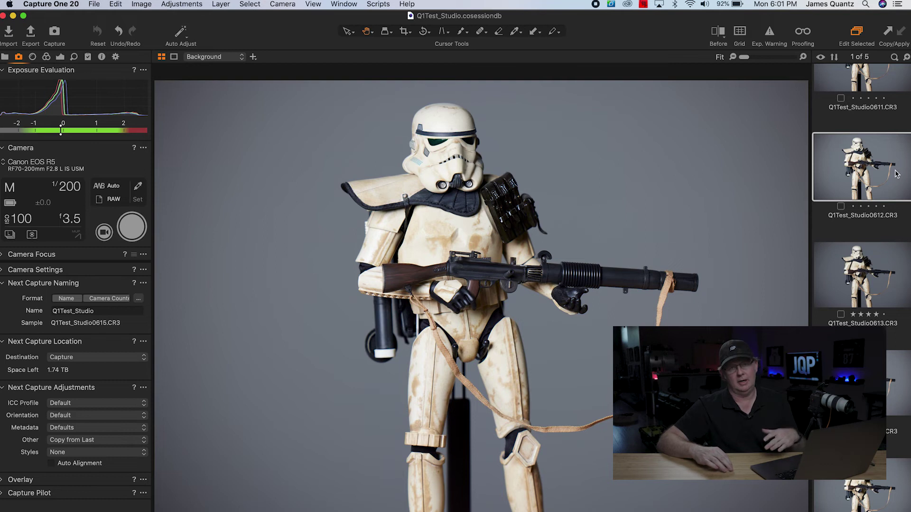
Sort the browser captures by Rating so the four-star 0613 frame comes first
left_click(835, 57)
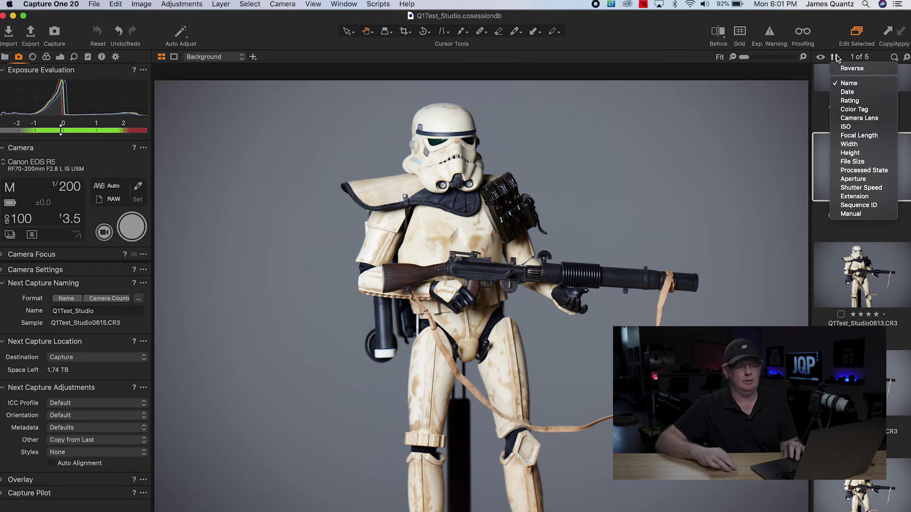
left_click(848, 101)
scroll(849, 99, "up", 2)
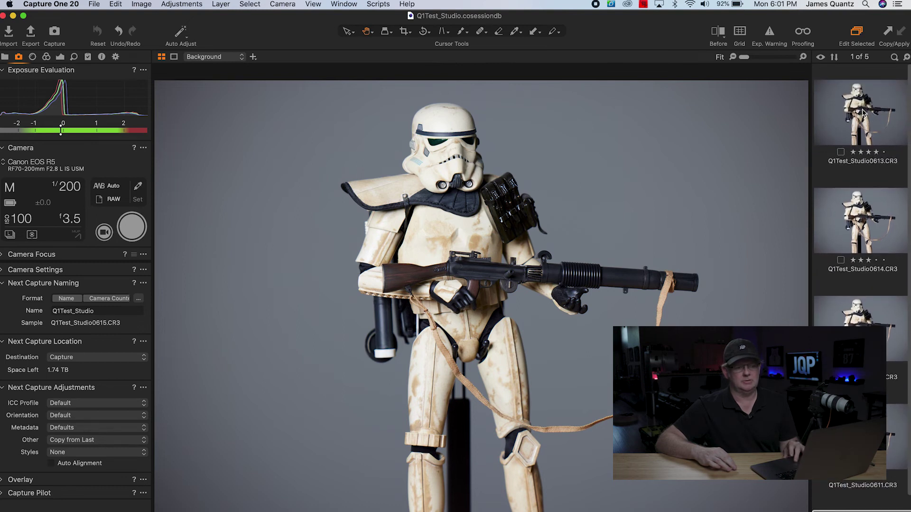
scroll(863, 109, "down", 1)
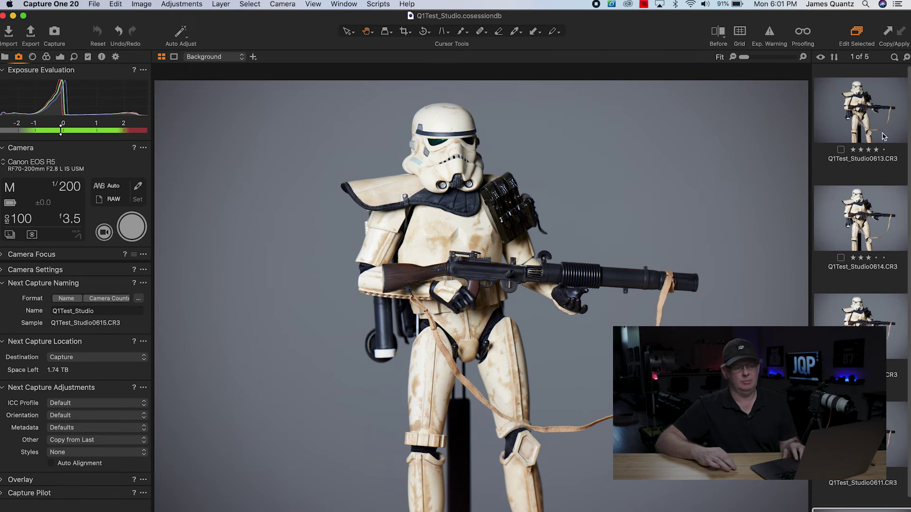
scroll(883, 138, "down", 2)
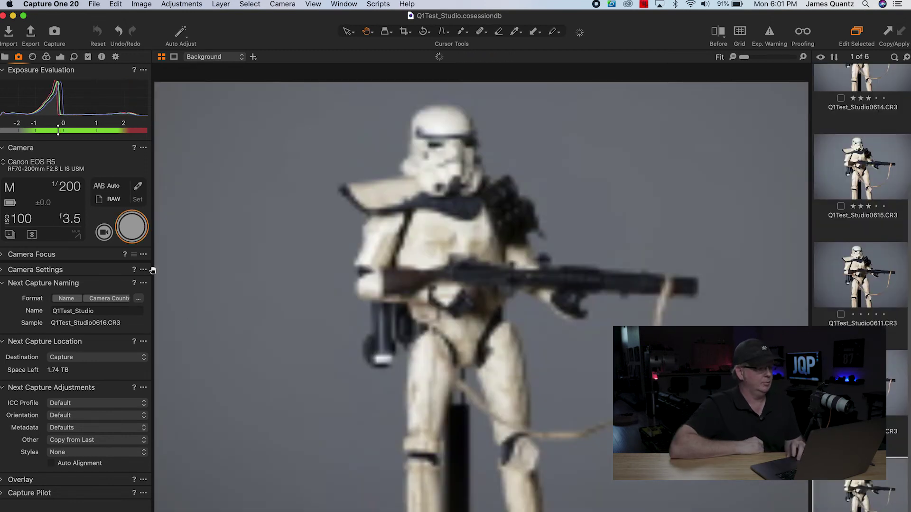
Shoot two tethered frames, change Camera Settings aperture from 3.5 to 5.6, and shoot another
left_click(132, 227)
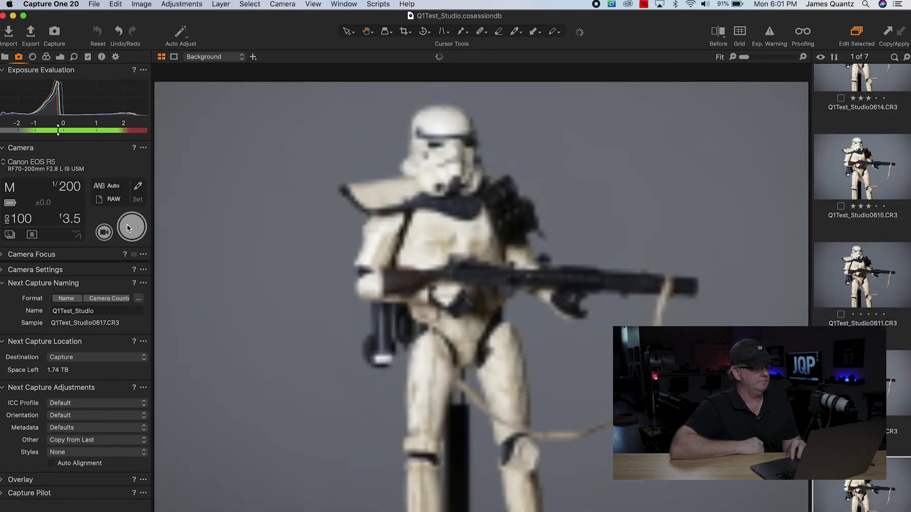
left_click(133, 228)
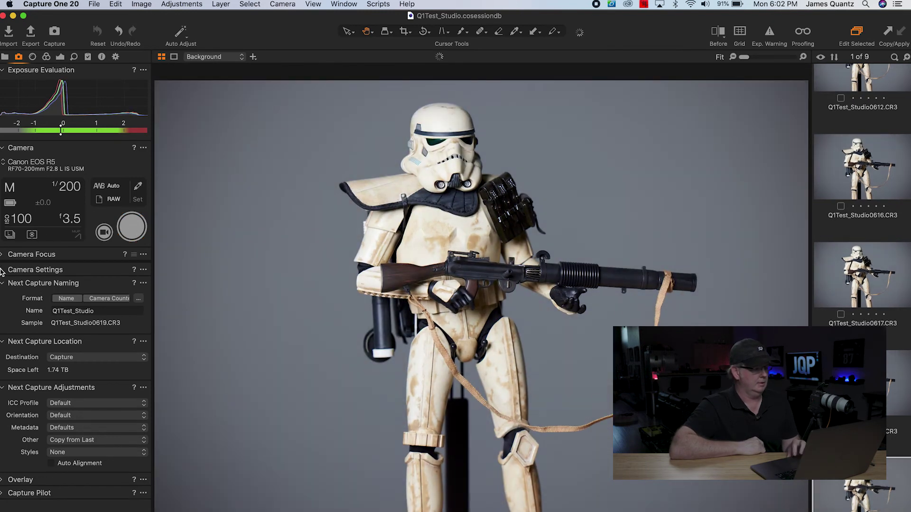
left_click(3, 270)
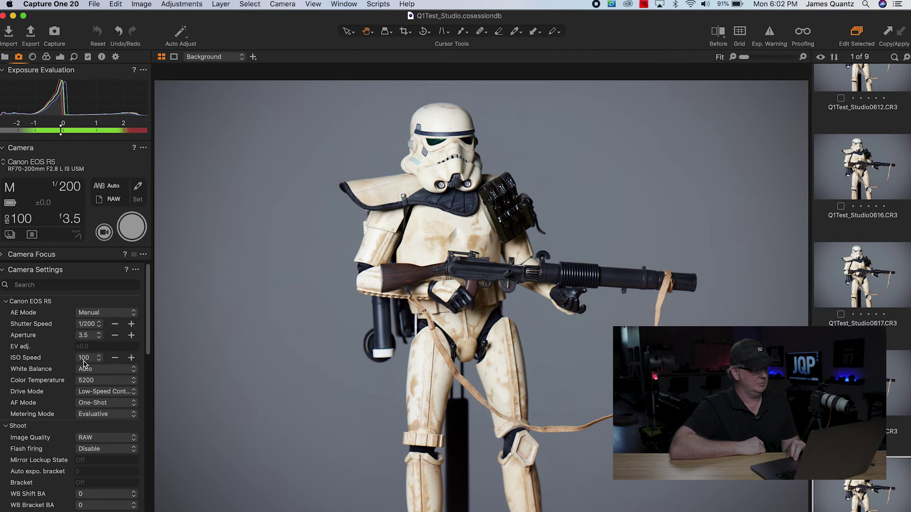
left_click(99, 335)
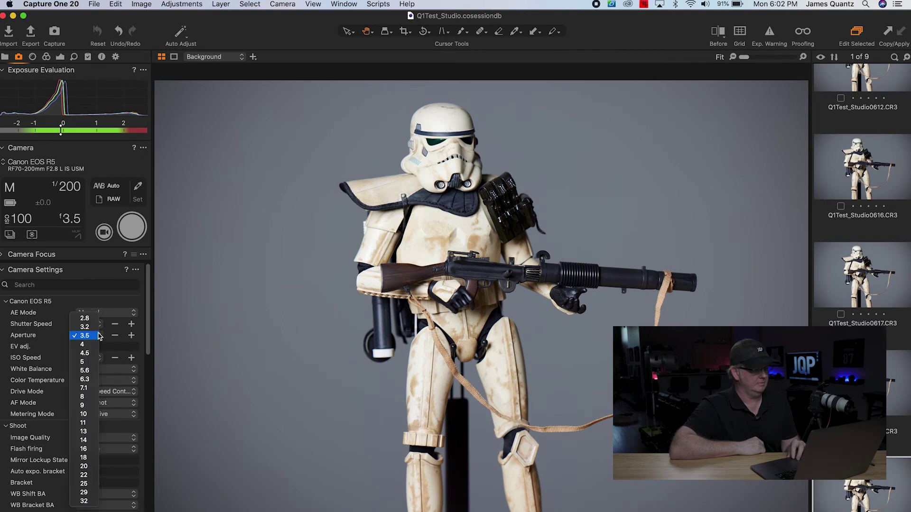
left_click(88, 370)
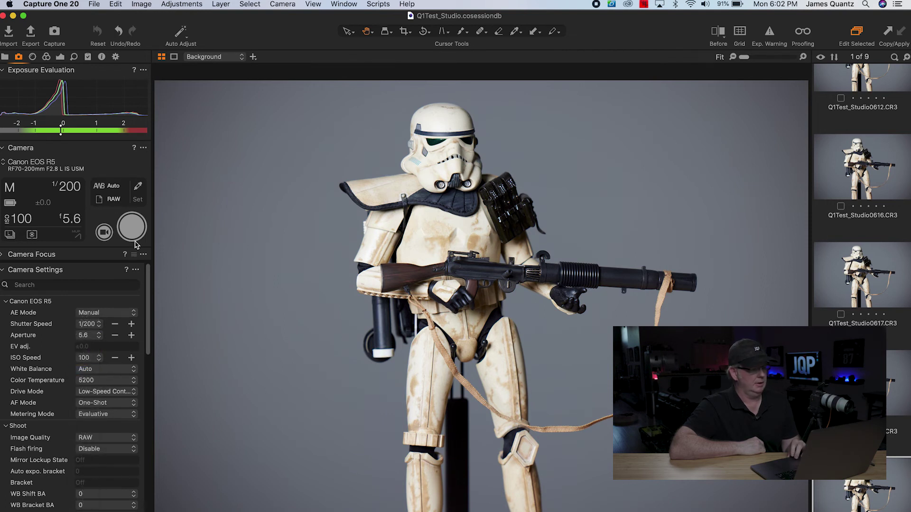
left_click(132, 230)
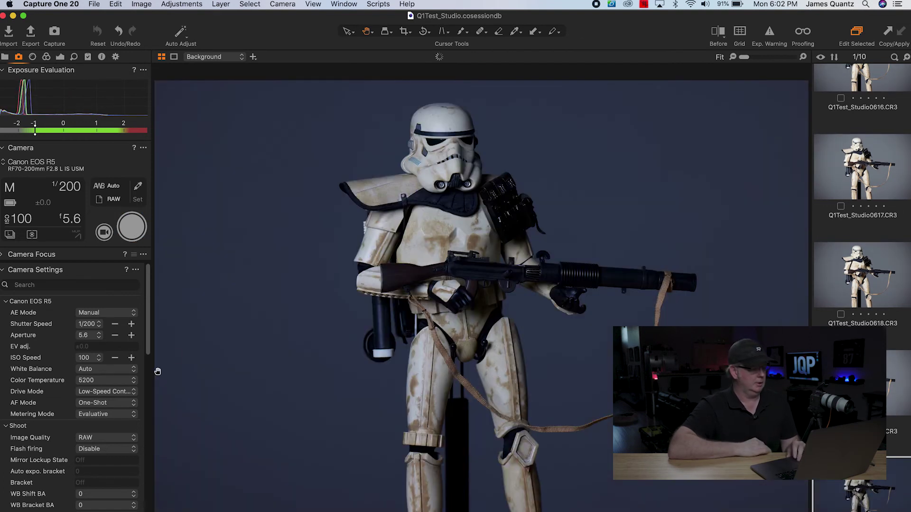
scroll(127, 365, "down", 5)
scroll(128, 365, "down", 15)
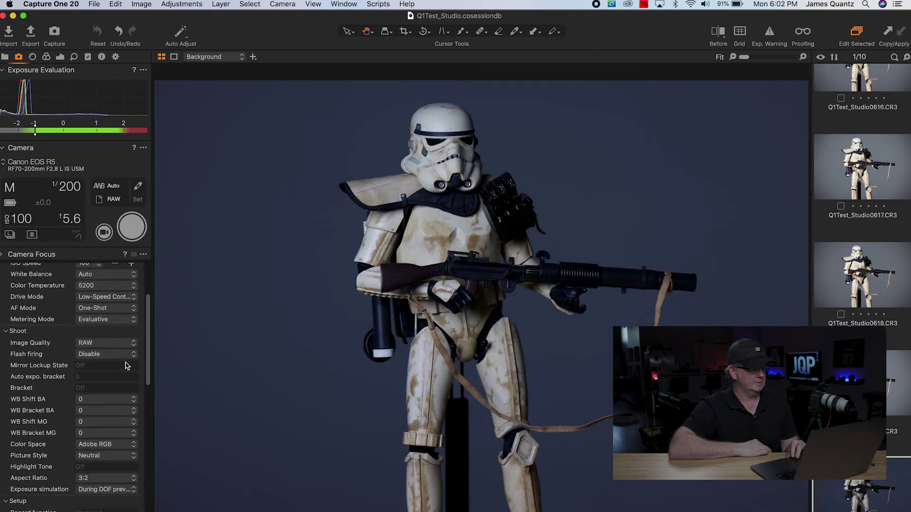
scroll(84, 401, "down", 12)
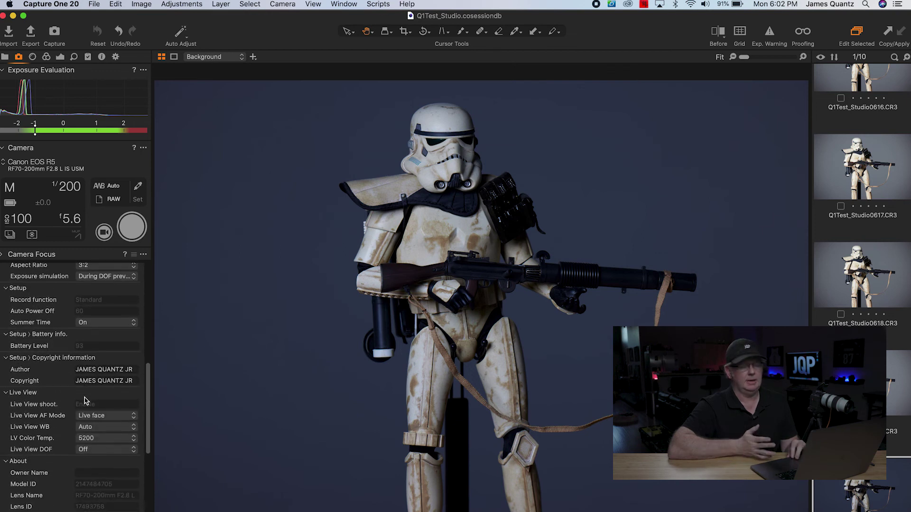
scroll(85, 401, "down", 3)
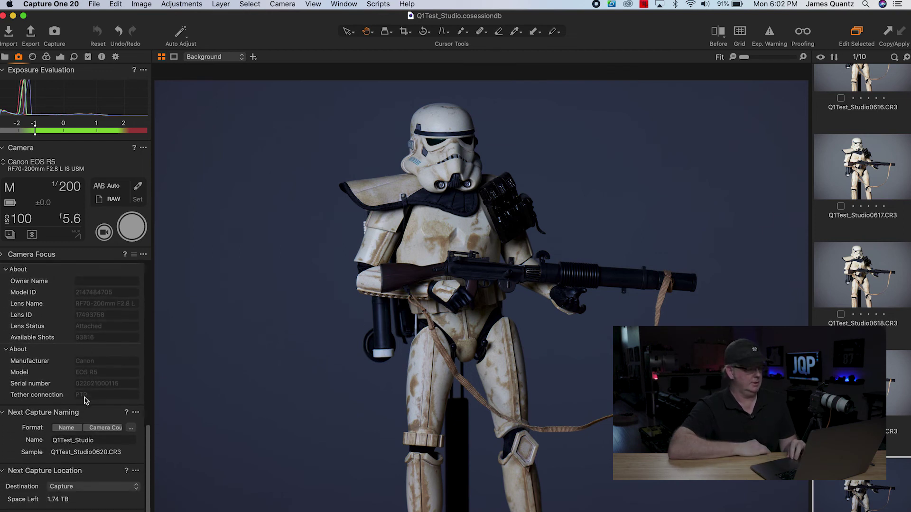
scroll(84, 401, "up", 20)
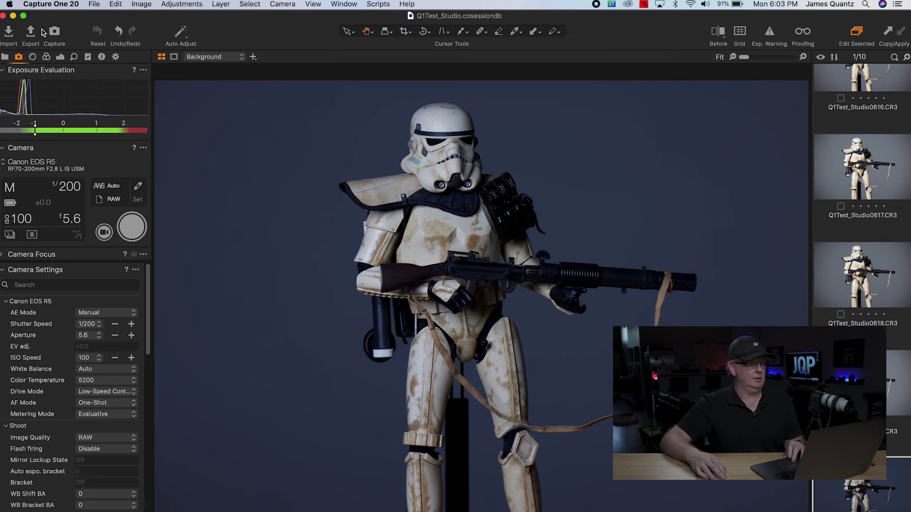
Minimize the Capture One session window to bring the Q1Test Finder window forward
left_click(13, 16)
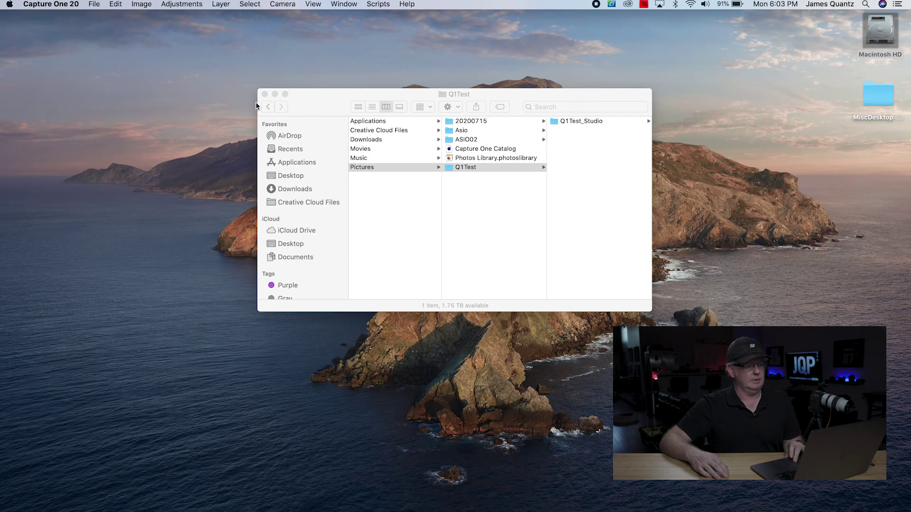
left_click(304, 65)
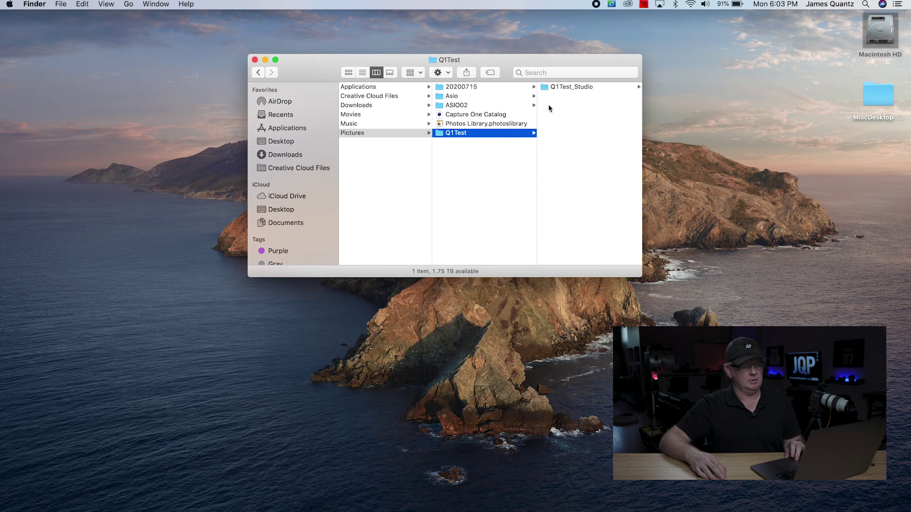
left_click(570, 87)
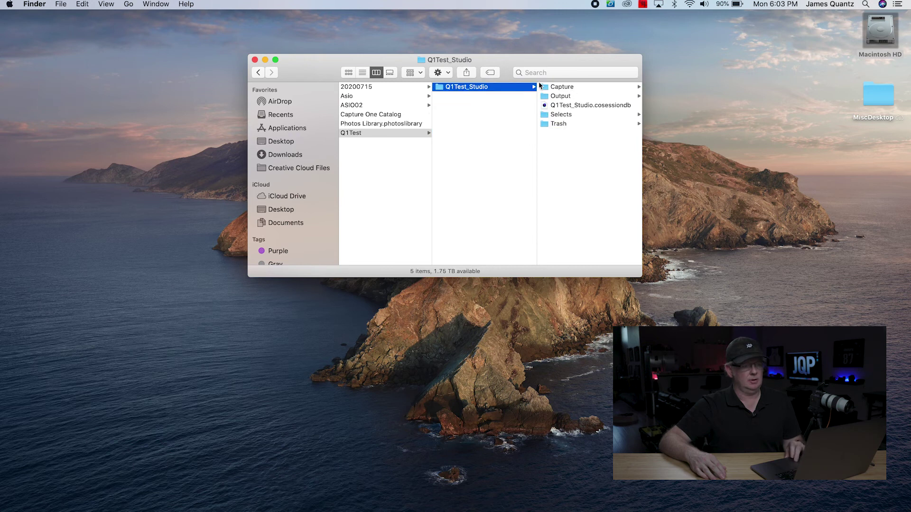
left_click(571, 89)
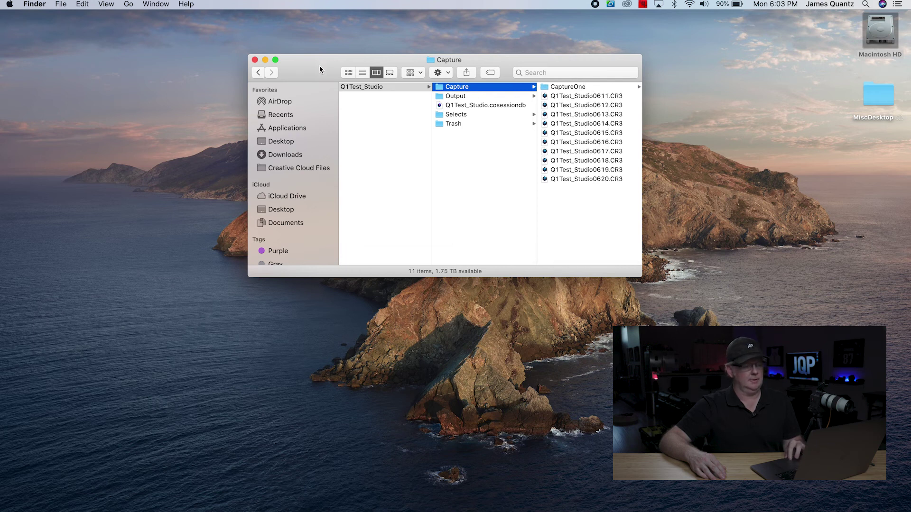
left_click_drag(319, 70, 295, 52)
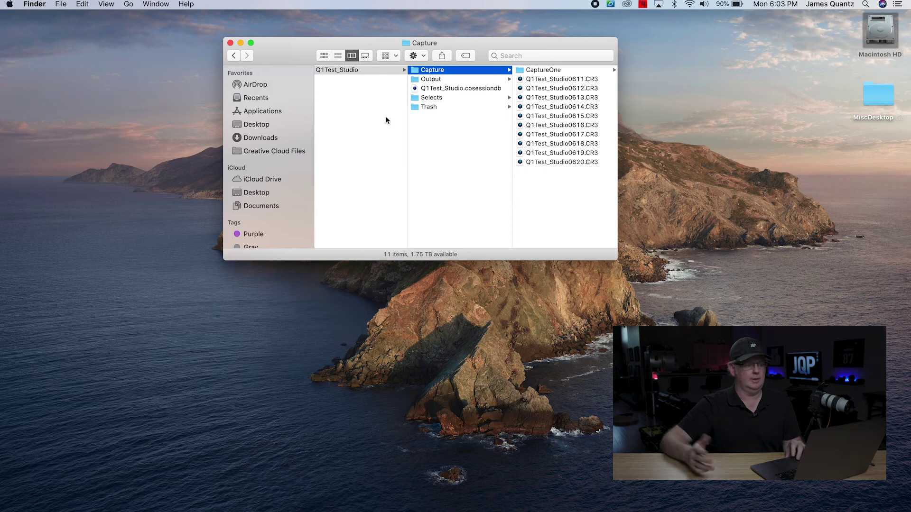
left_click(233, 56)
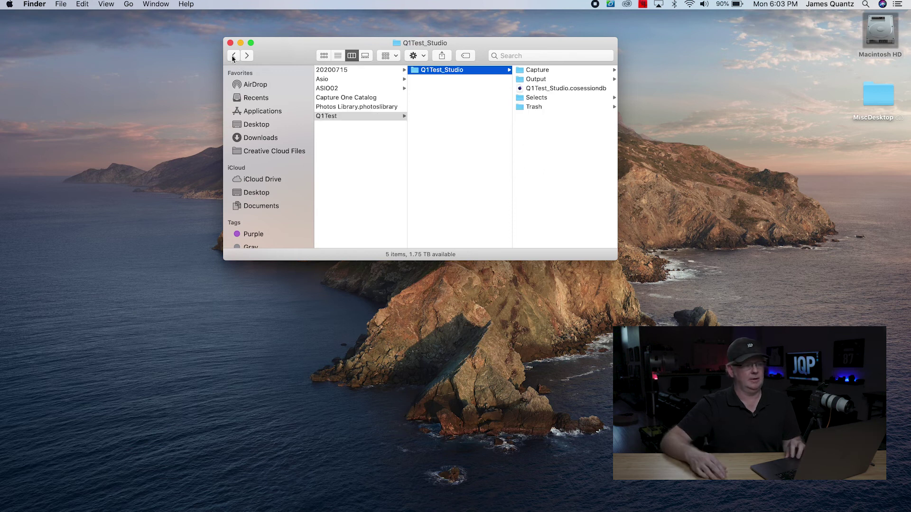
left_click(233, 56)
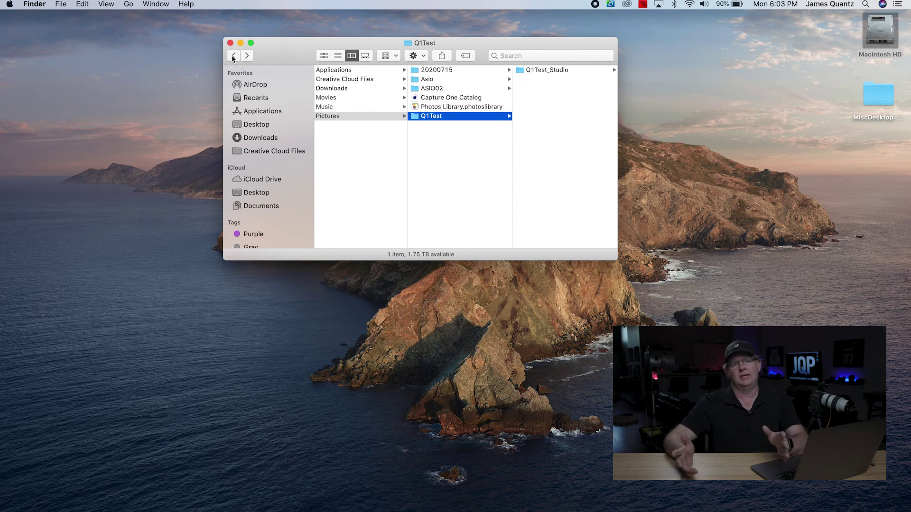